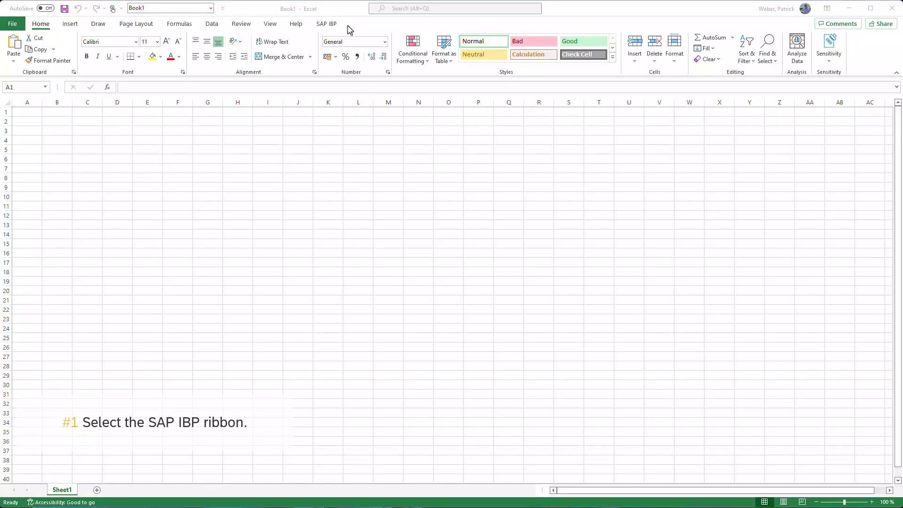
Start logging on from the SAP IBP tab and open the Connection Manager
left_click(321, 25)
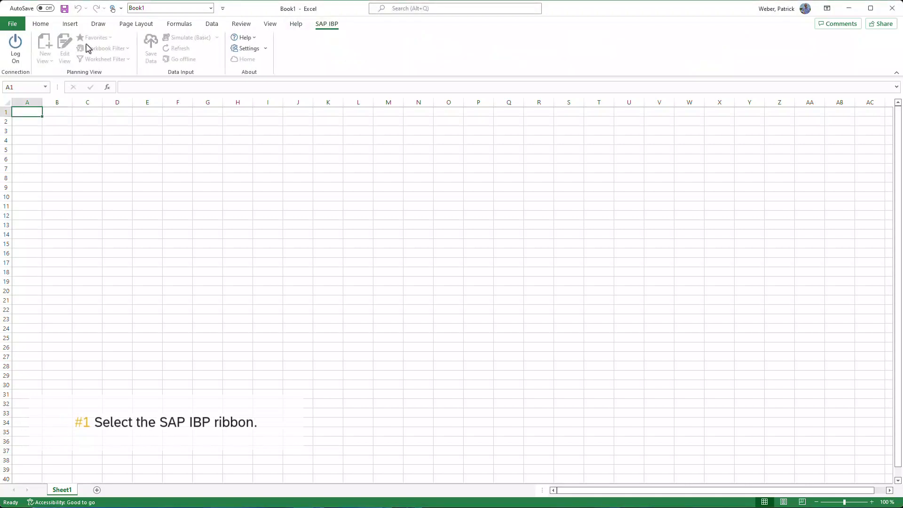
left_click(18, 51)
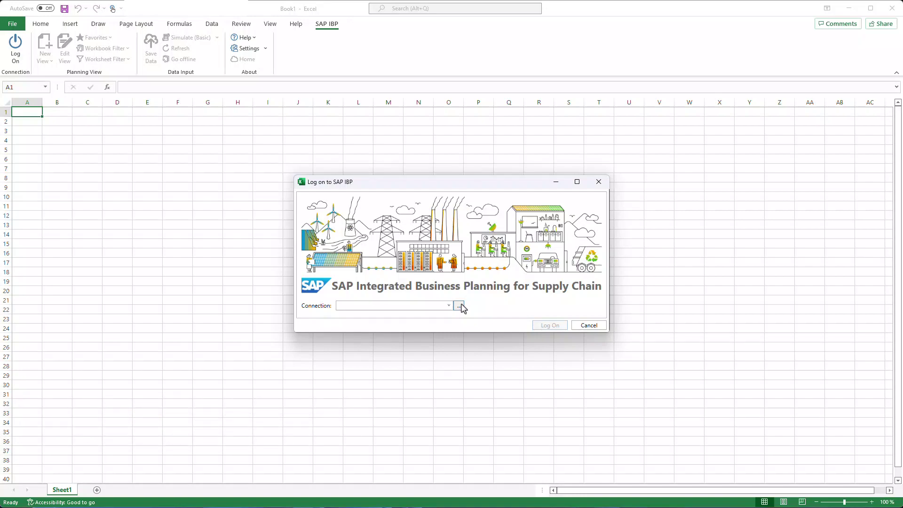
Begin a new connection named PLAIBP1 for server pd4-001.wdf.sap.corp
left_click(460, 307)
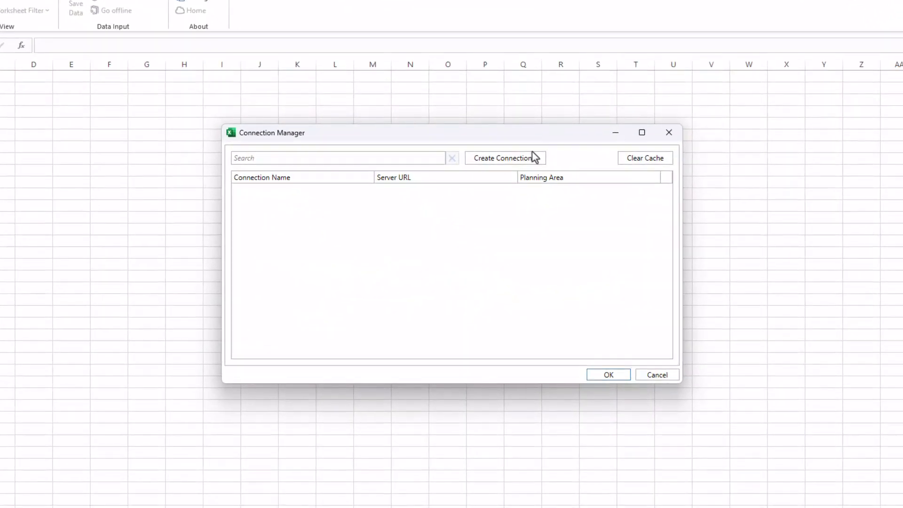
left_click(535, 156)
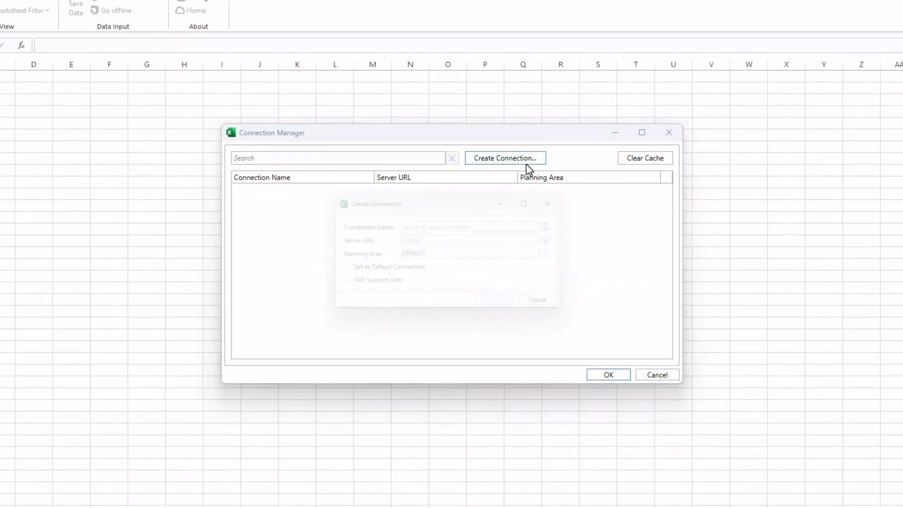
type("PL")
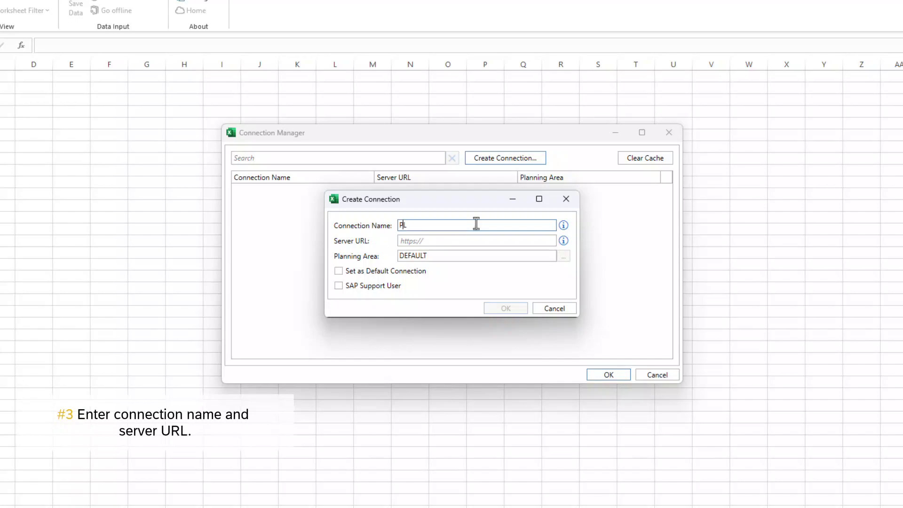
type("AIBP1")
left_click(474, 239)
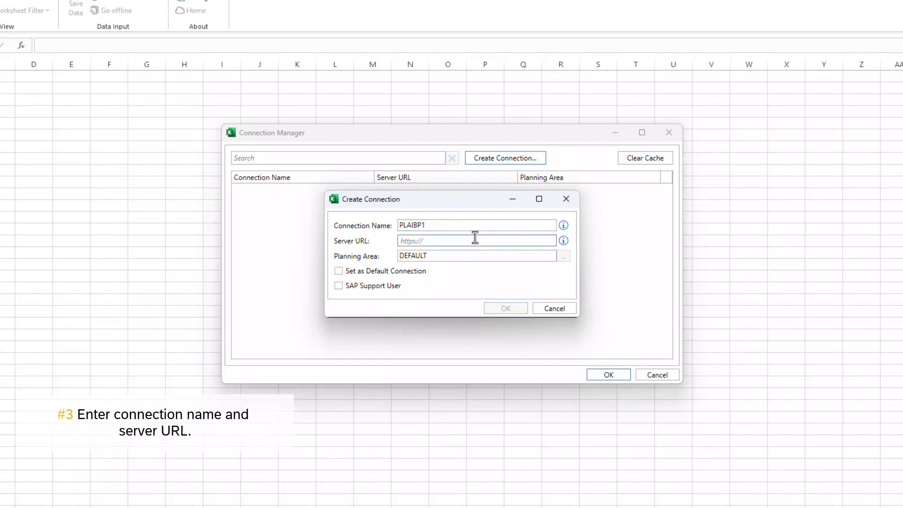
type("pd4-001.wdf.sap.corp")
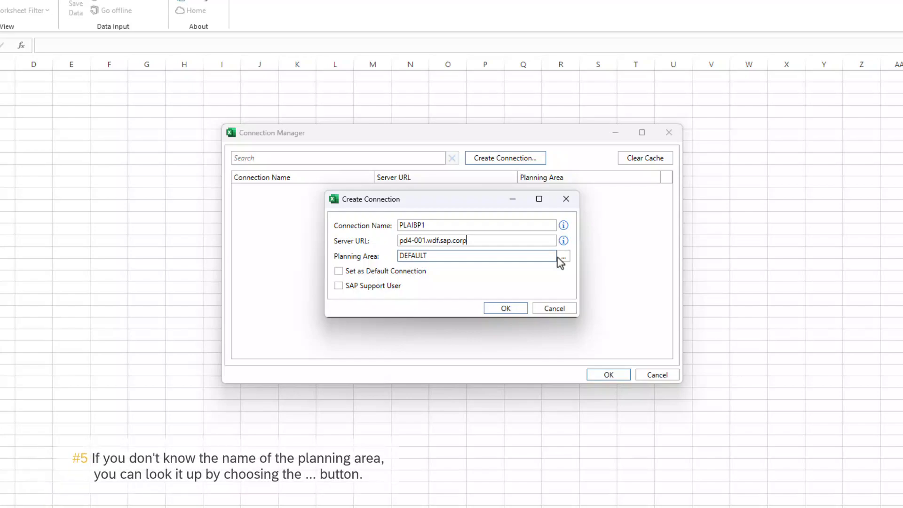
Sign in to SAP and choose PLAIBP1 as the connection's planning area
left_click(563, 259)
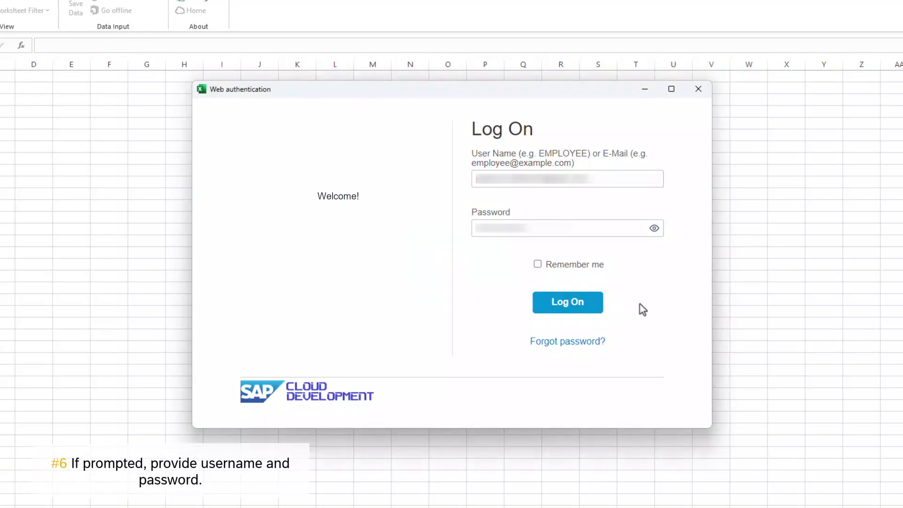
left_click(571, 303)
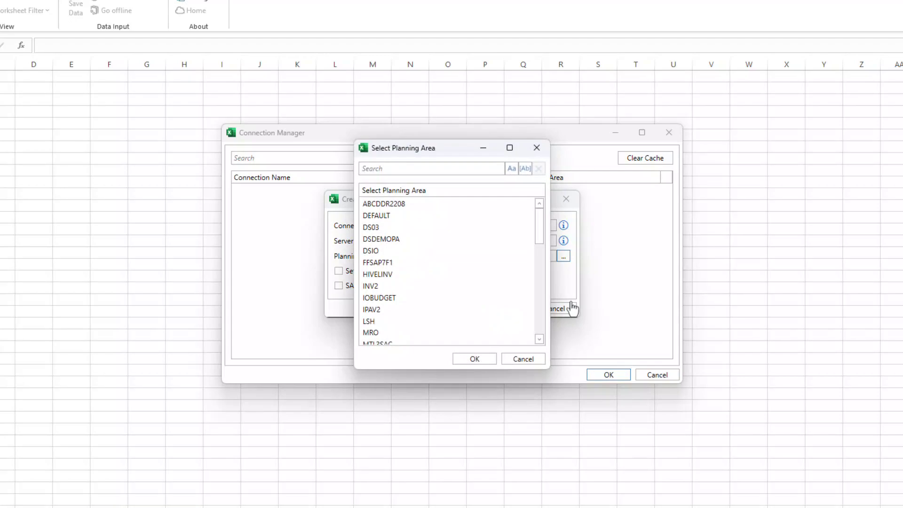
left_click_drag(538, 219, 539, 260)
left_click(400, 216)
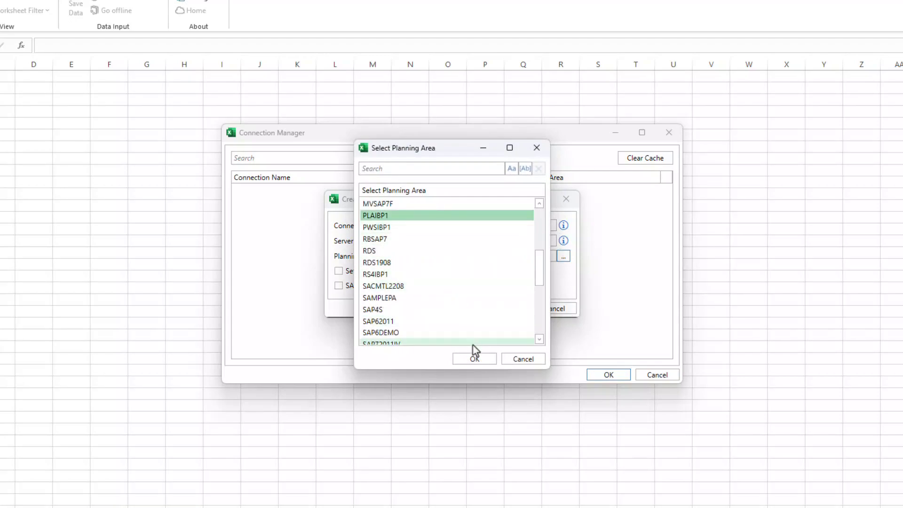
left_click(476, 359)
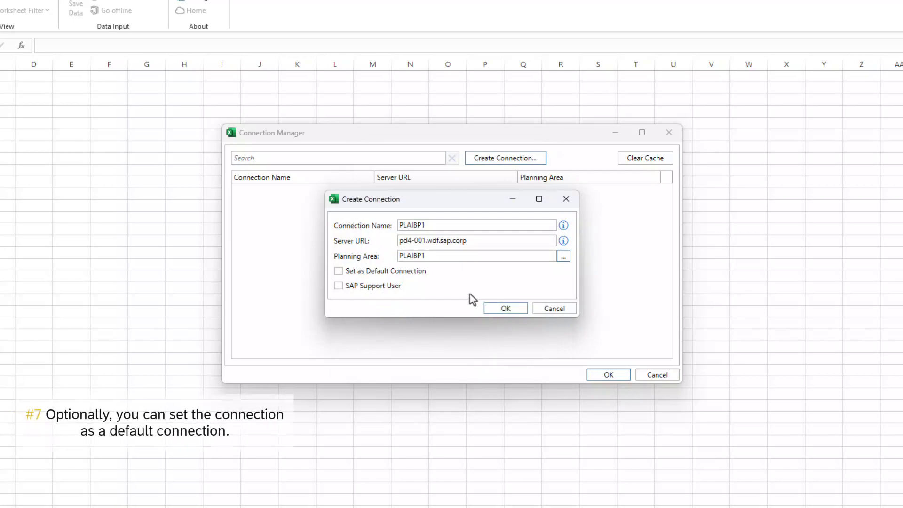
Save the PLAIBP1 connection and close the Connection Manager
left_click(396, 274)
left_click(502, 308)
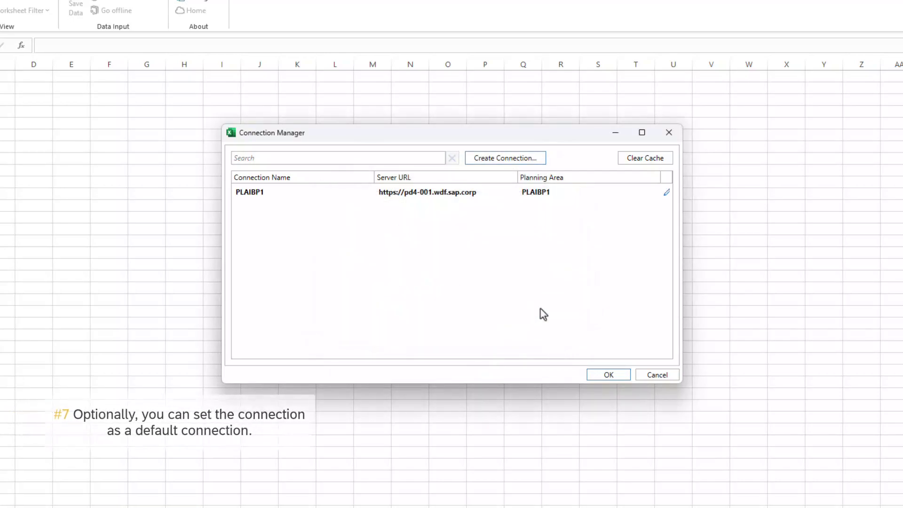
left_click(615, 375)
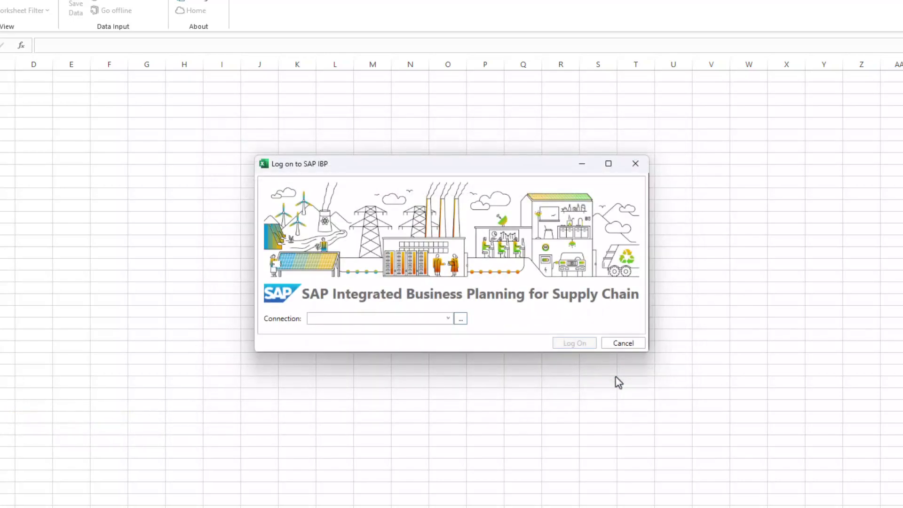
Log on to SAP IBP using the PLAIBP1 connection
left_click(447, 319)
left_click(435, 331)
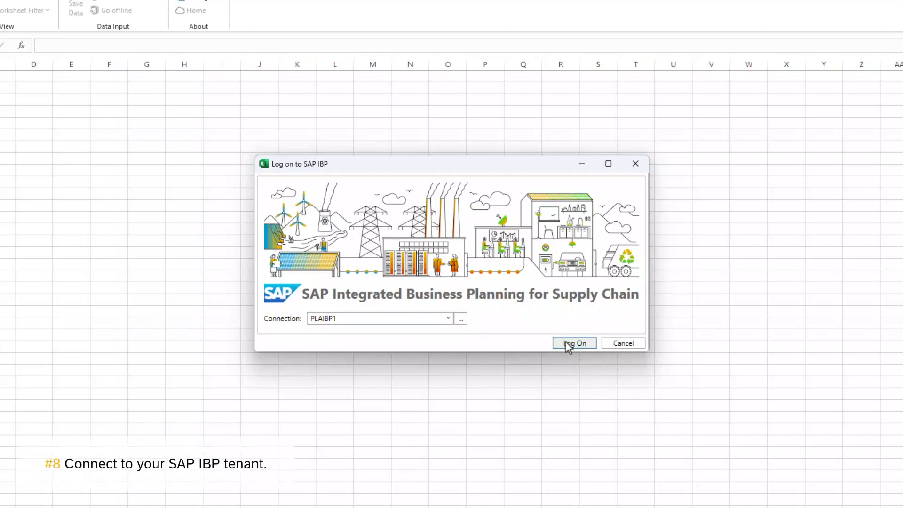
left_click(567, 343)
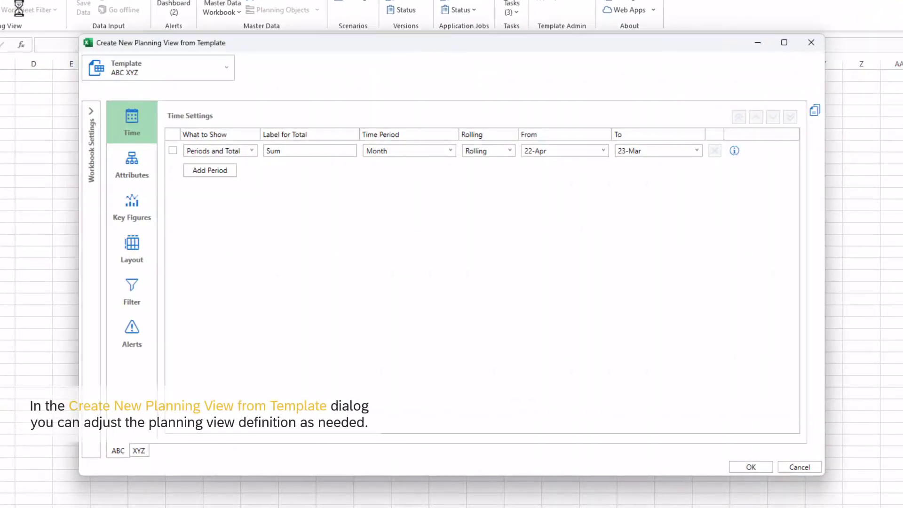
Base the view on Supply Chain Planning with Consensus Demand, Consensus Demand Shortage and Customer Receipts
left_click(167, 71)
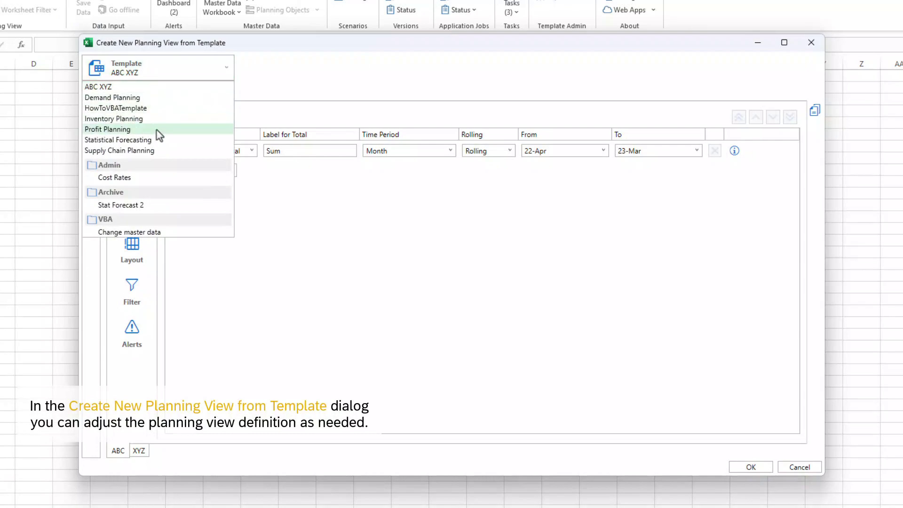
left_click(150, 153)
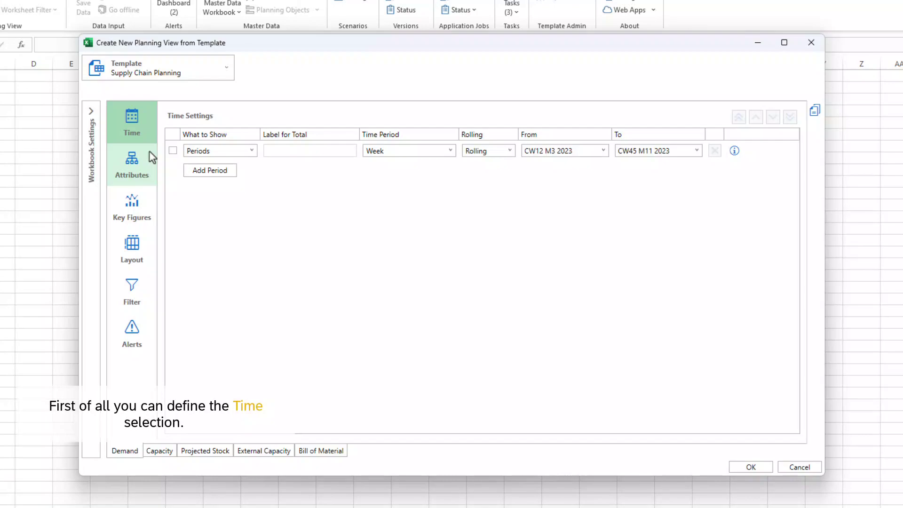
mouse_move(132, 164)
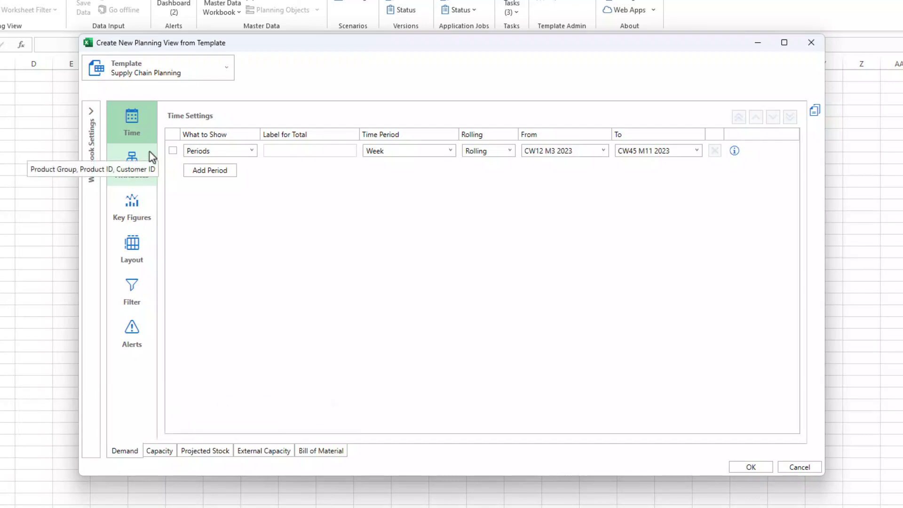
left_click(150, 154)
left_click_drag(479, 172, 480, 231)
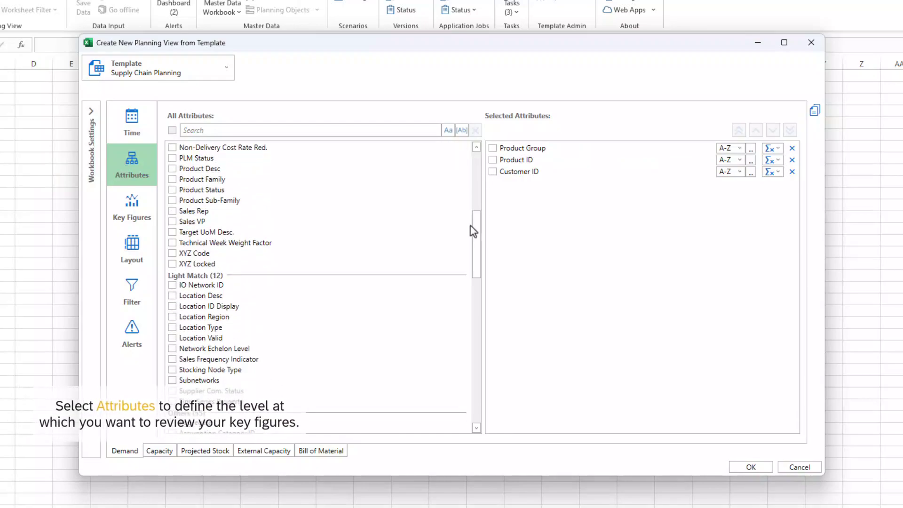
left_click(149, 207)
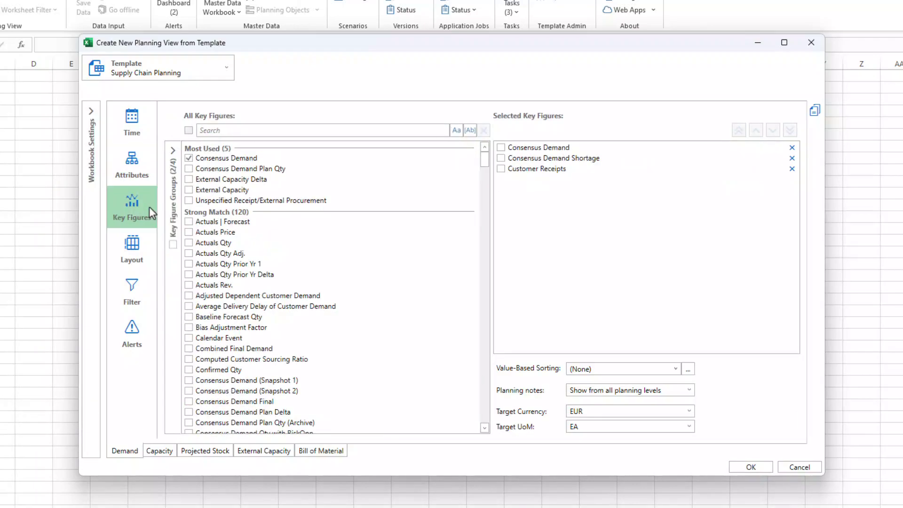
scroll(485, 171, "down", 4)
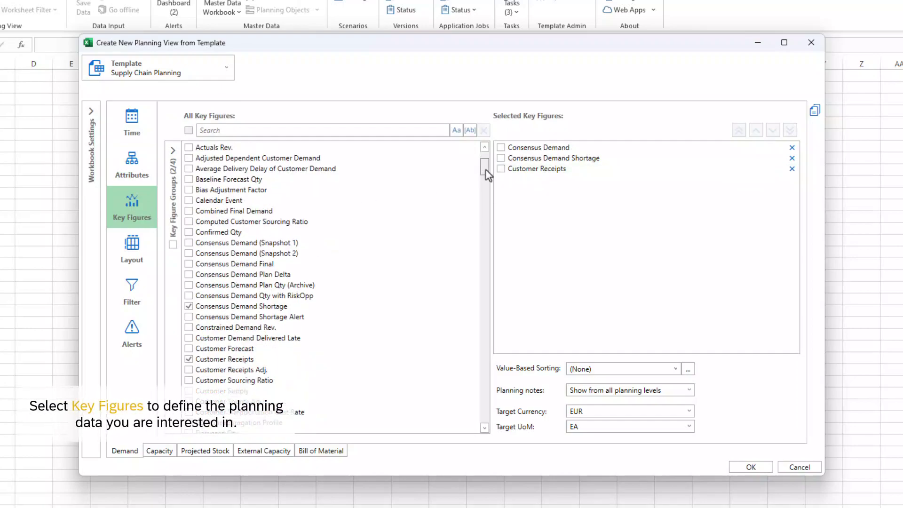
left_click_drag(485, 170, 486, 184)
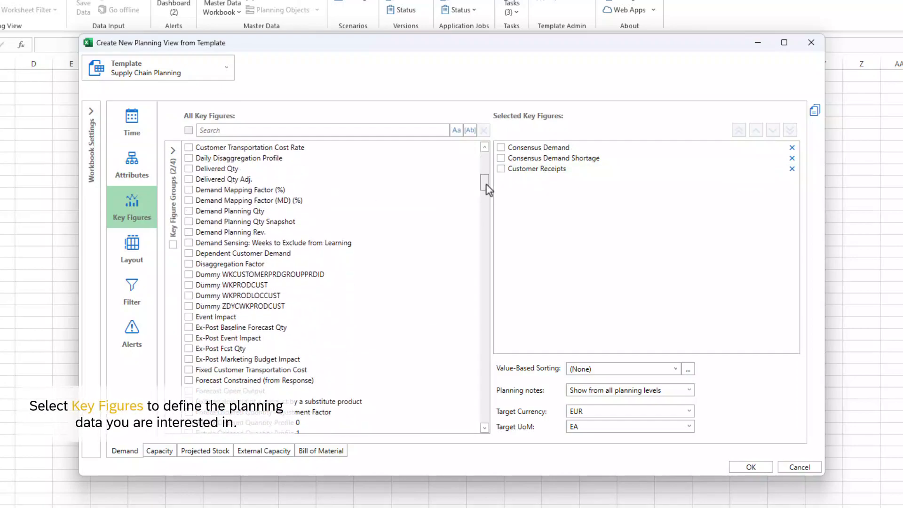
left_click(173, 150)
left_click(173, 150)
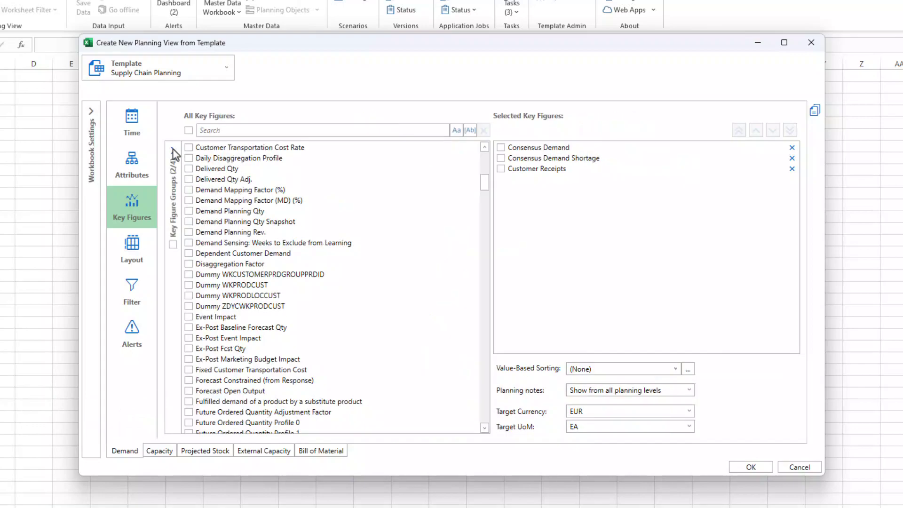
Apply the saved 'My Customer - Shared by Me' filter in the view's workbook settings
left_click(134, 248)
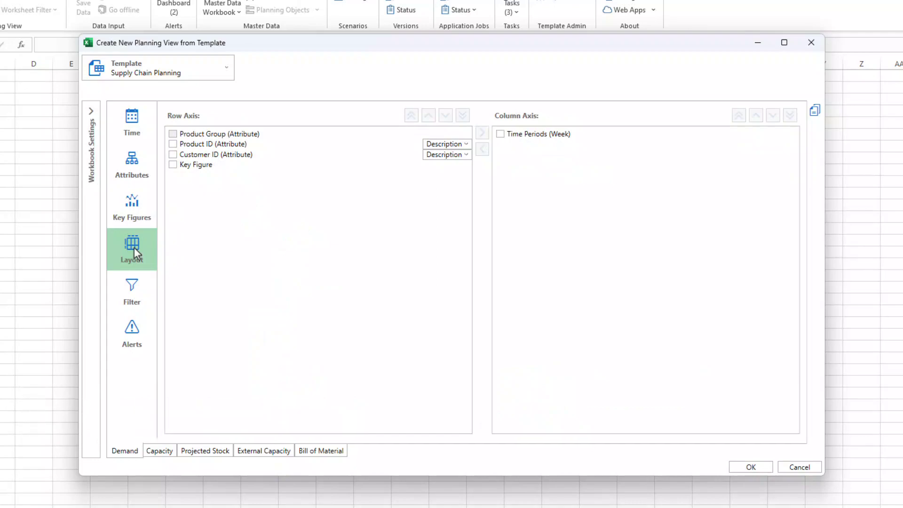
left_click(134, 287)
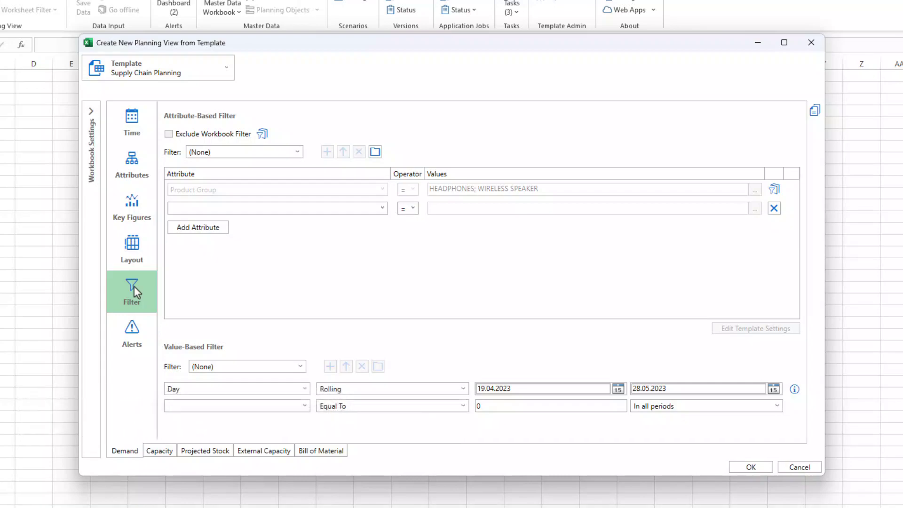
left_click(92, 113)
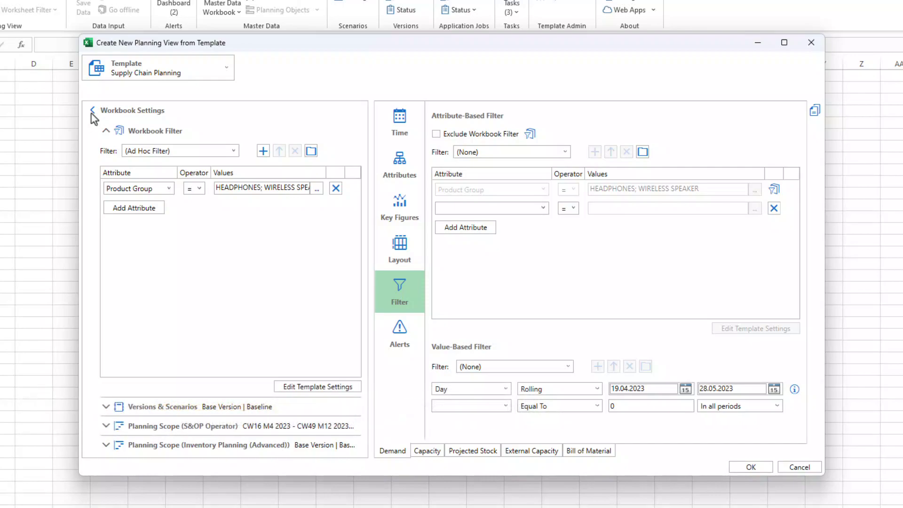
left_click(565, 152)
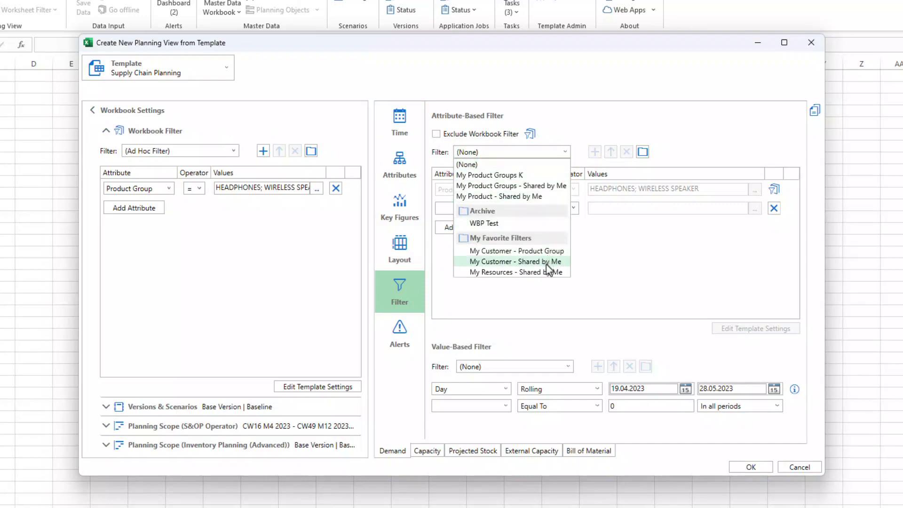
left_click(549, 262)
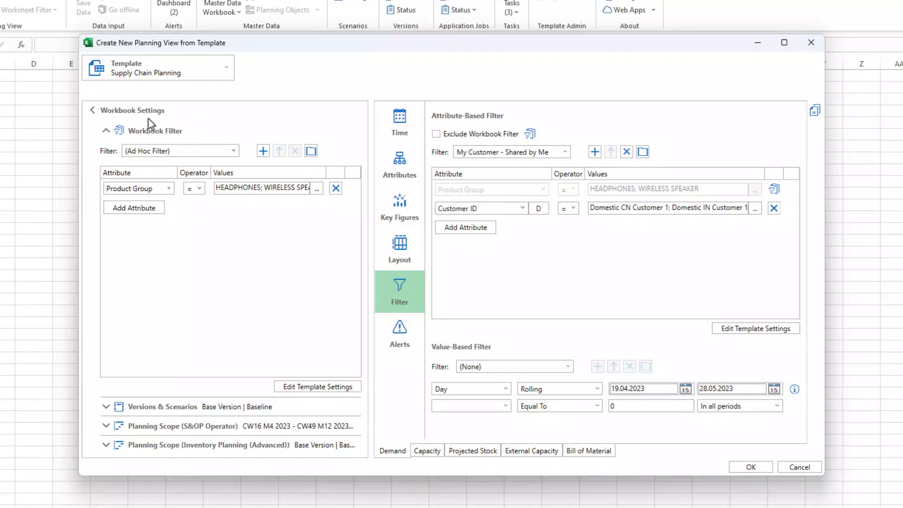
left_click(92, 111)
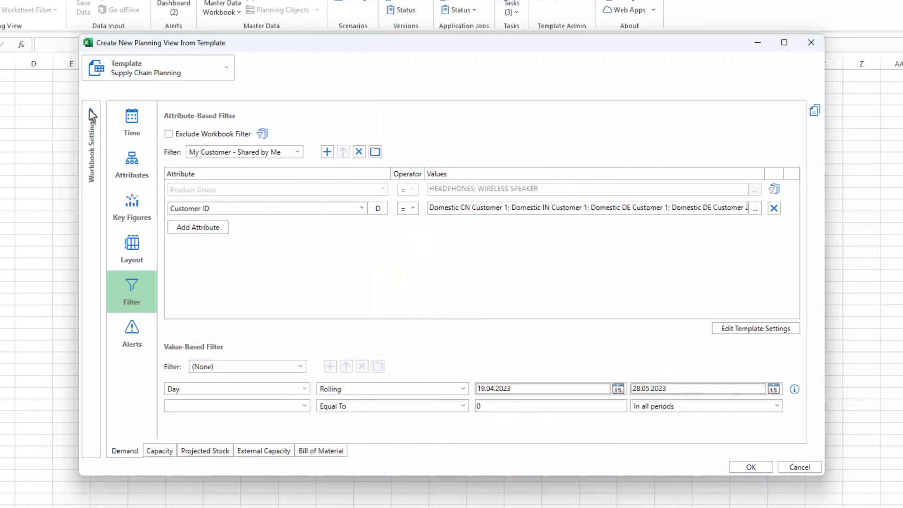
left_click(128, 332)
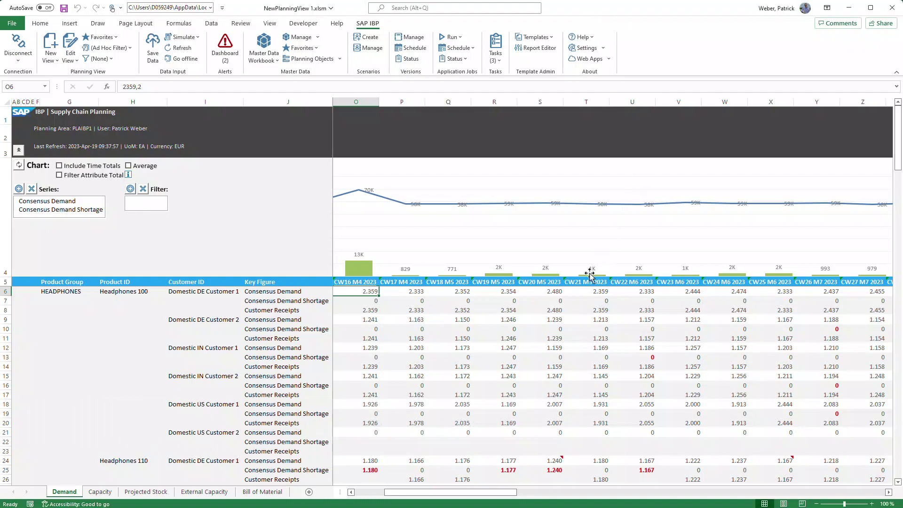
Enter 1000 in R24, the CW19 Consensus Demand for Headphones 110, Domestic DE Customer 1
mouse_move(555, 438)
left_click(511, 461)
type("1")
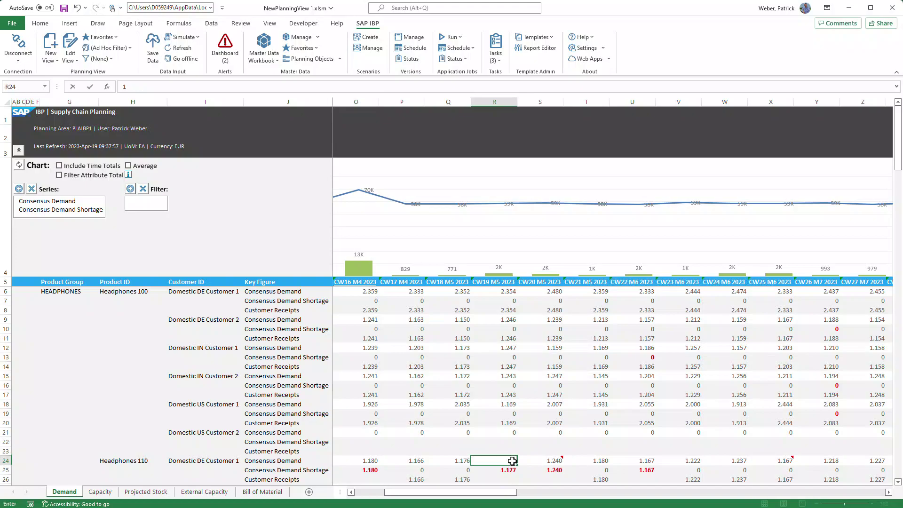
type("000")
key("Return")
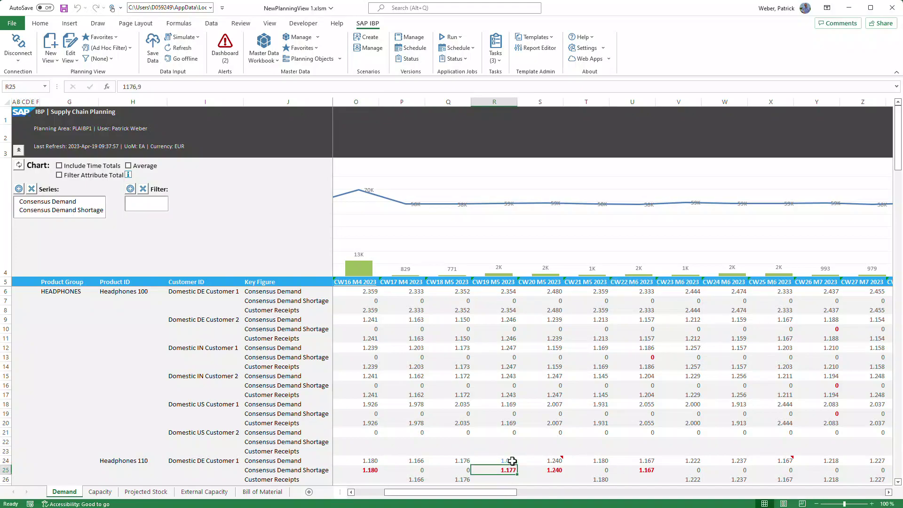
Attach the note 'Reduced demand as discussed during the S&OP meeting', keyword demand, to R24
right_click(512, 461)
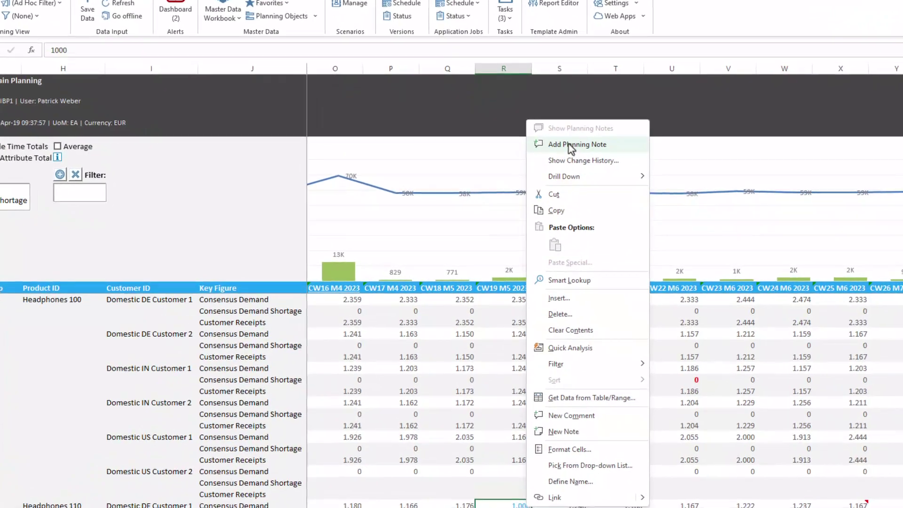
left_click(554, 164)
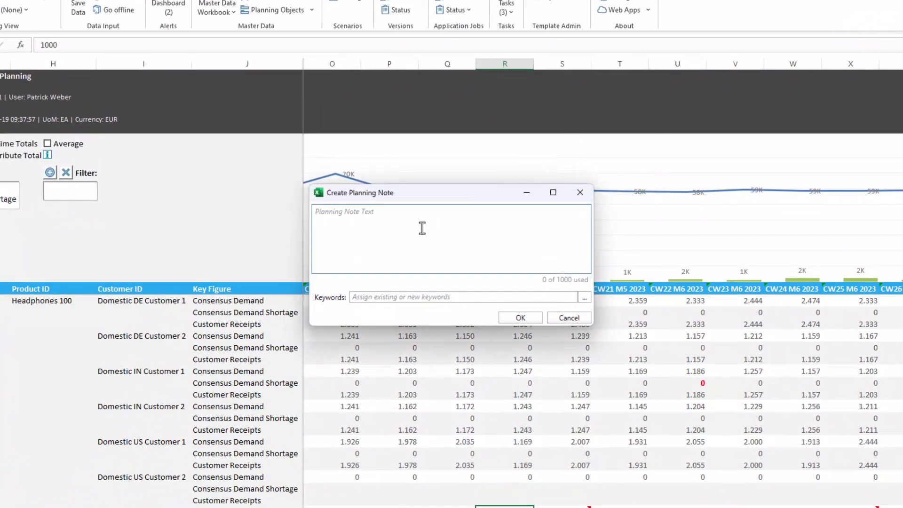
type("Reduce")
type("d demand as")
type(" discussed du")
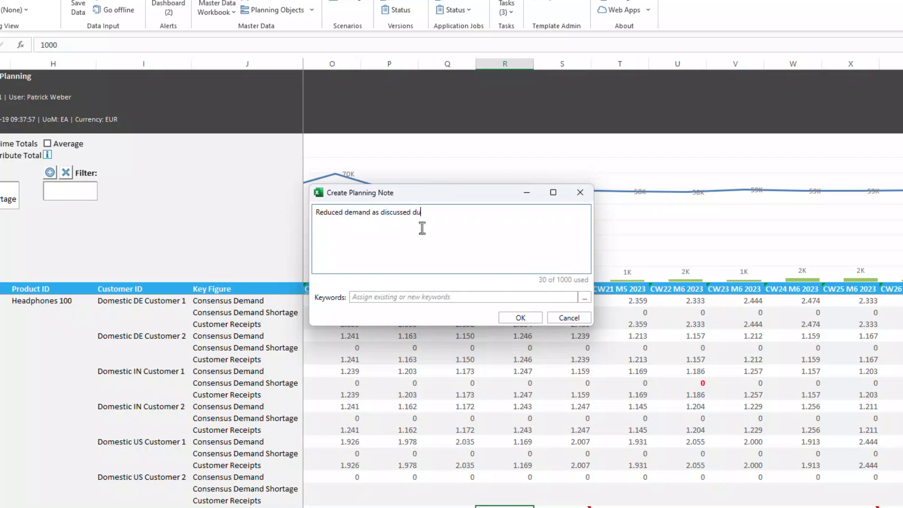
type("ring the ")
type("S&OP meeting")
key("Tab")
type("deman")
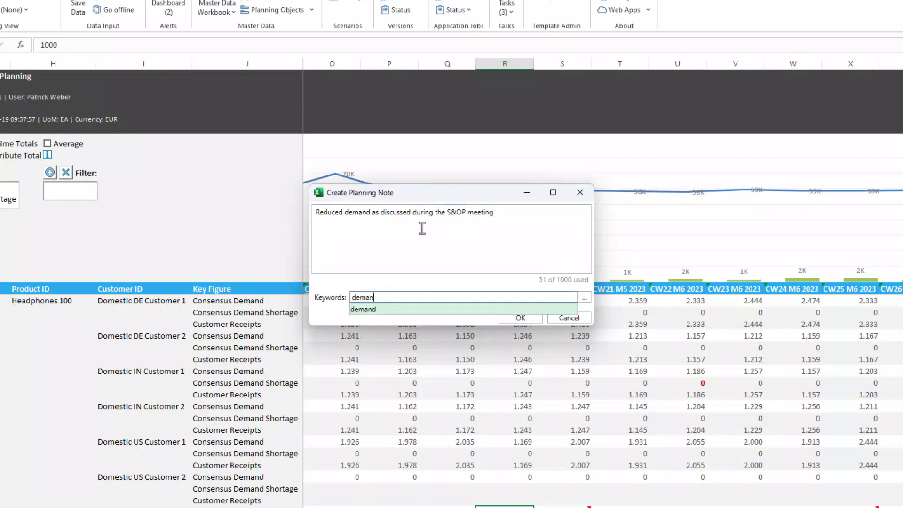
type("d;")
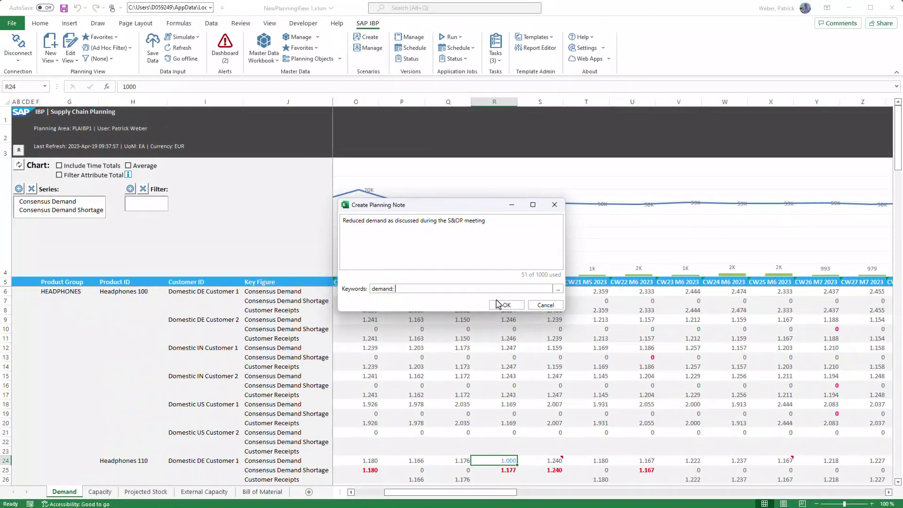
left_click(503, 306)
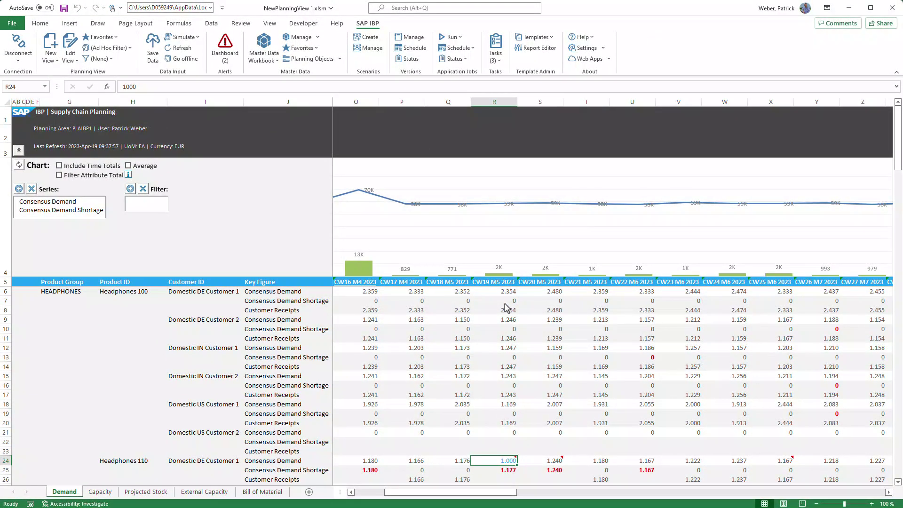
Save the changed demand cell and its planning note to SAP IBP
left_click(153, 51)
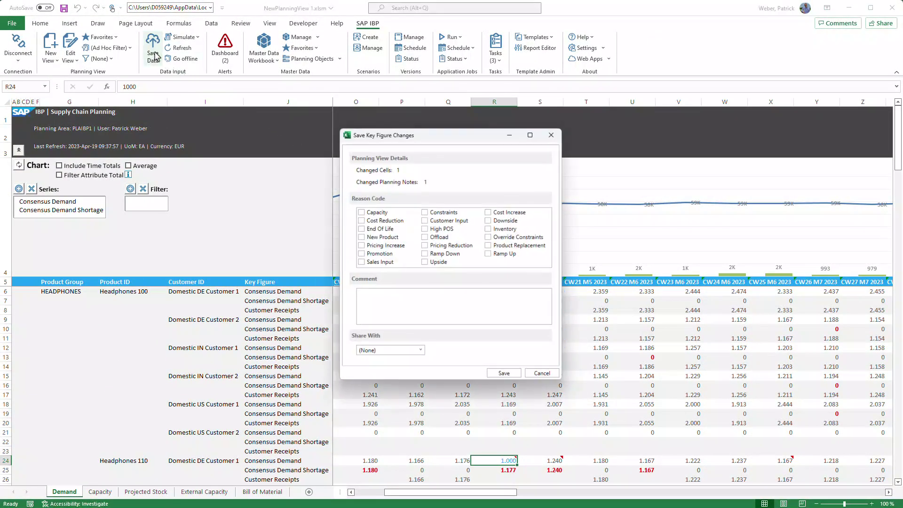
left_click(516, 375)
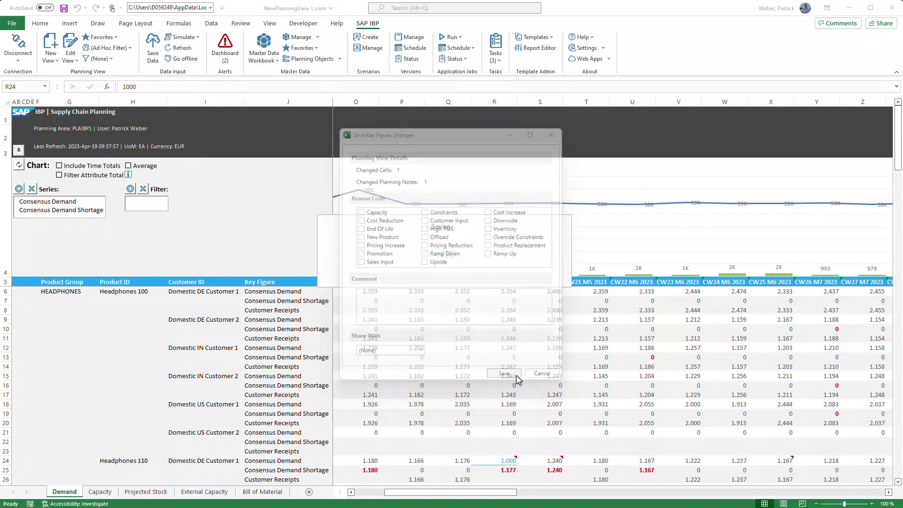